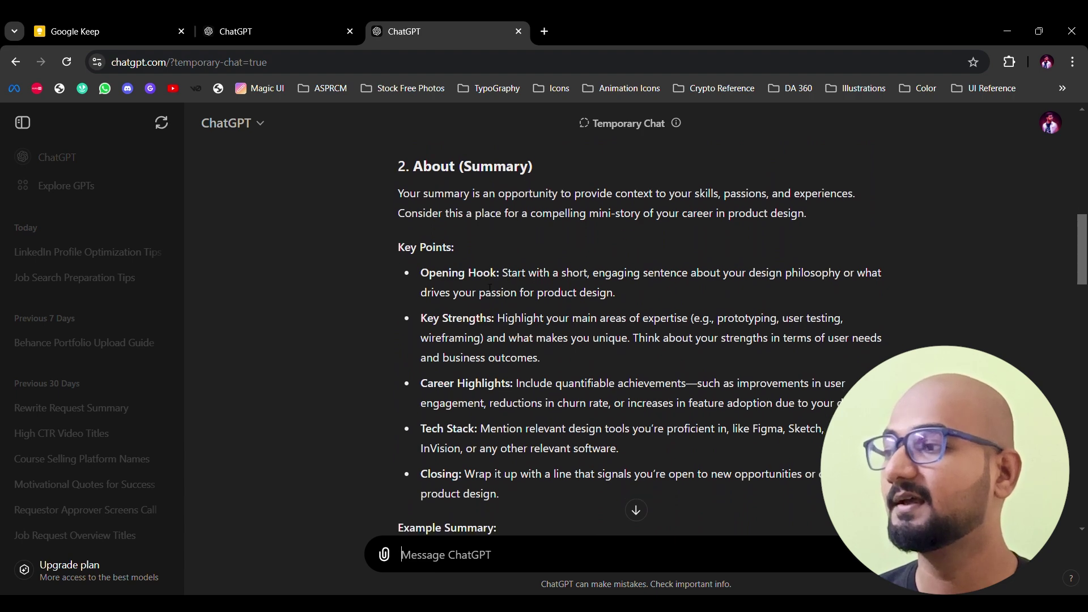
pyautogui.scroll(-1, 413, 278)
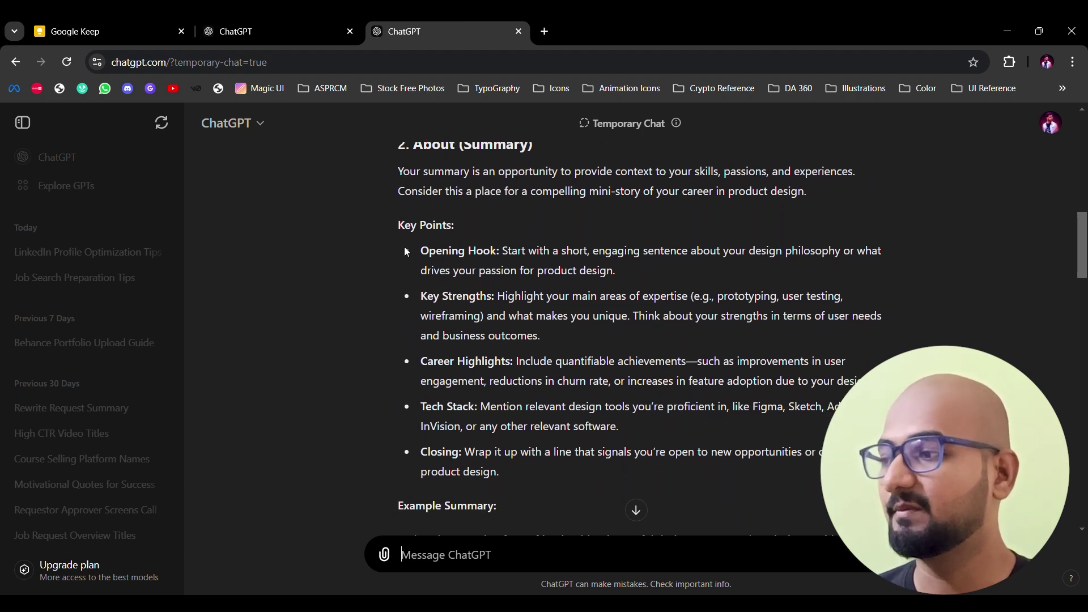
pyautogui.scroll(-1, 526, 355)
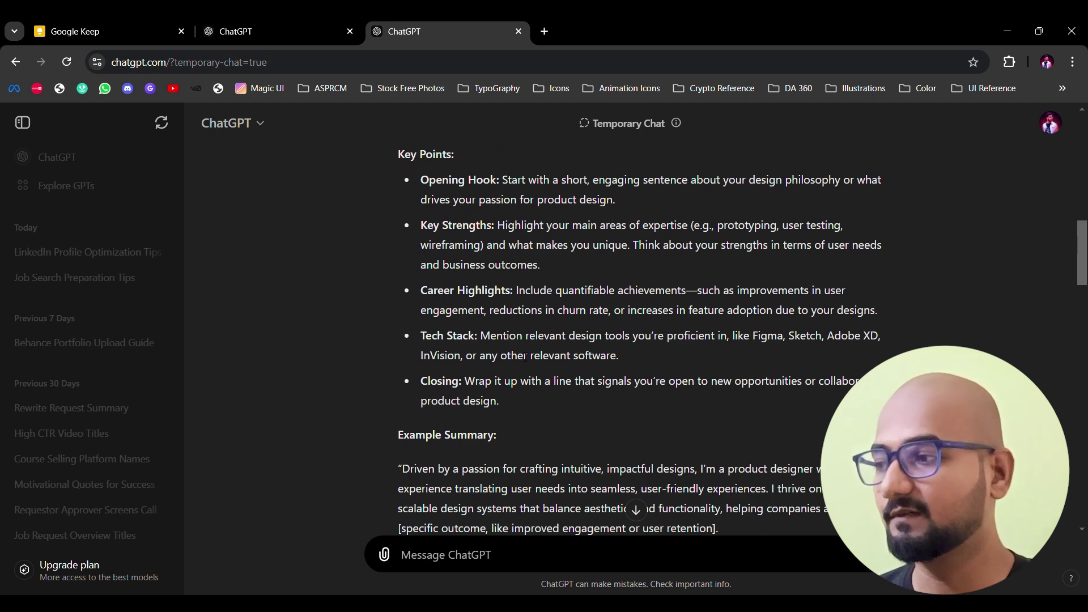
pyautogui.scroll(-3, 391, 291)
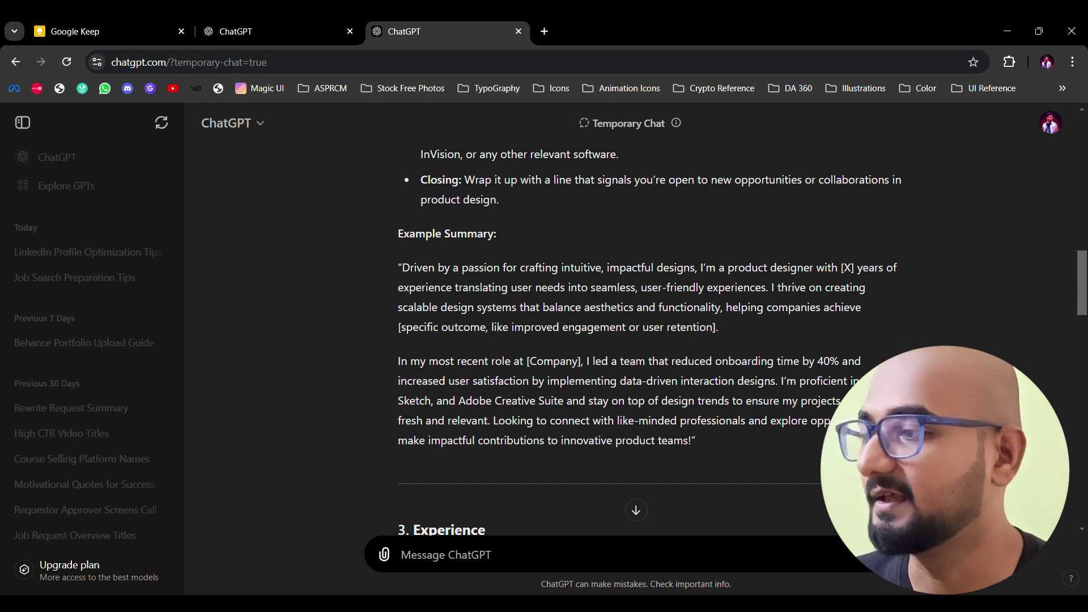
pyautogui.scroll(-6, 386, 198)
pyautogui.scroll(7, 468, 332)
pyautogui.scroll(-2, 477, 355)
pyautogui.scroll(-5, 477, 355)
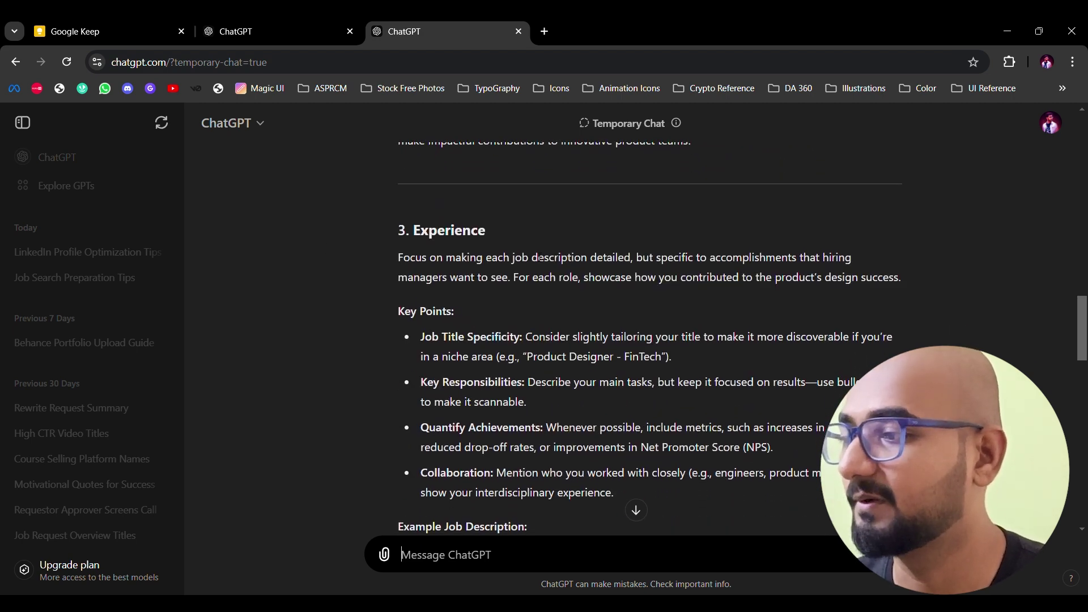
pyautogui.scroll(-5, 532, 240)
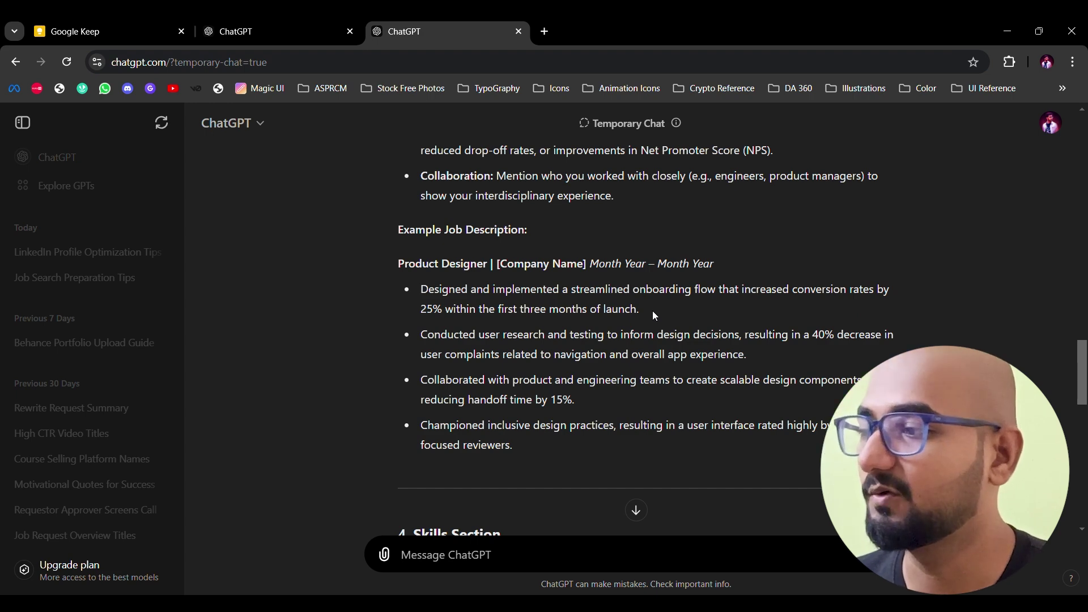
pyautogui.scroll(-3, 655, 315)
pyautogui.scroll(-2, 651, 311)
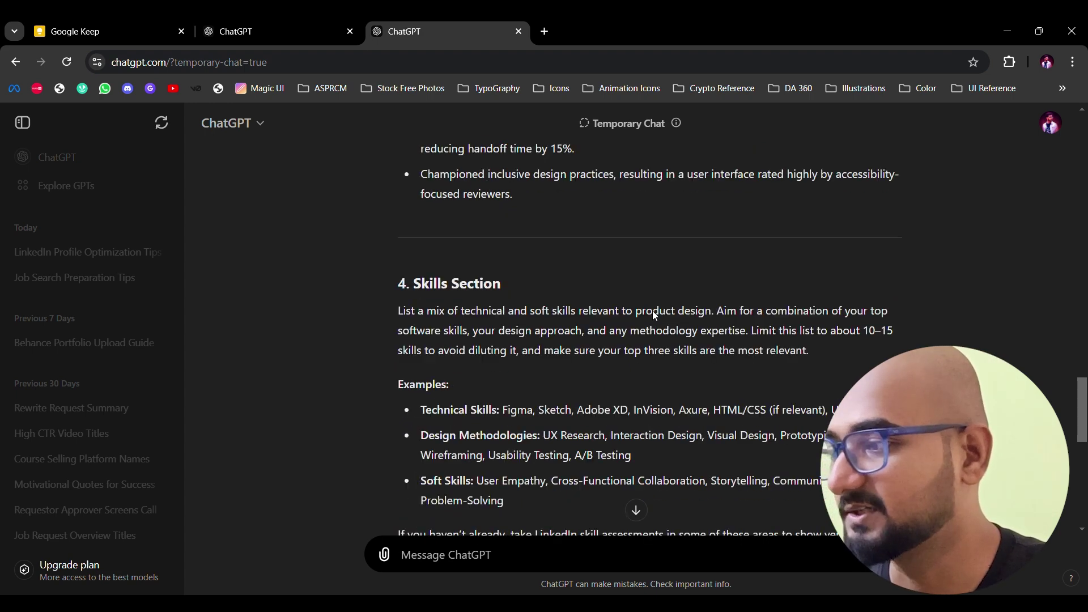
pyautogui.scroll(-2, 514, 240)
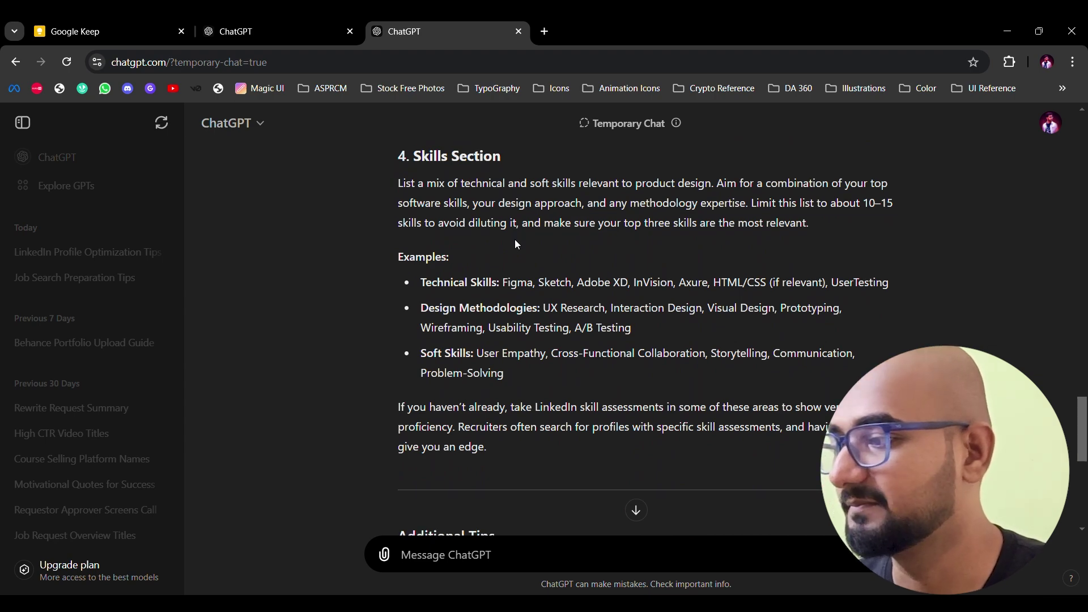
pyautogui.scroll(-8, 488, 290)
pyautogui.scroll(15, 488, 290)
pyautogui.scroll(15, 488, 290)
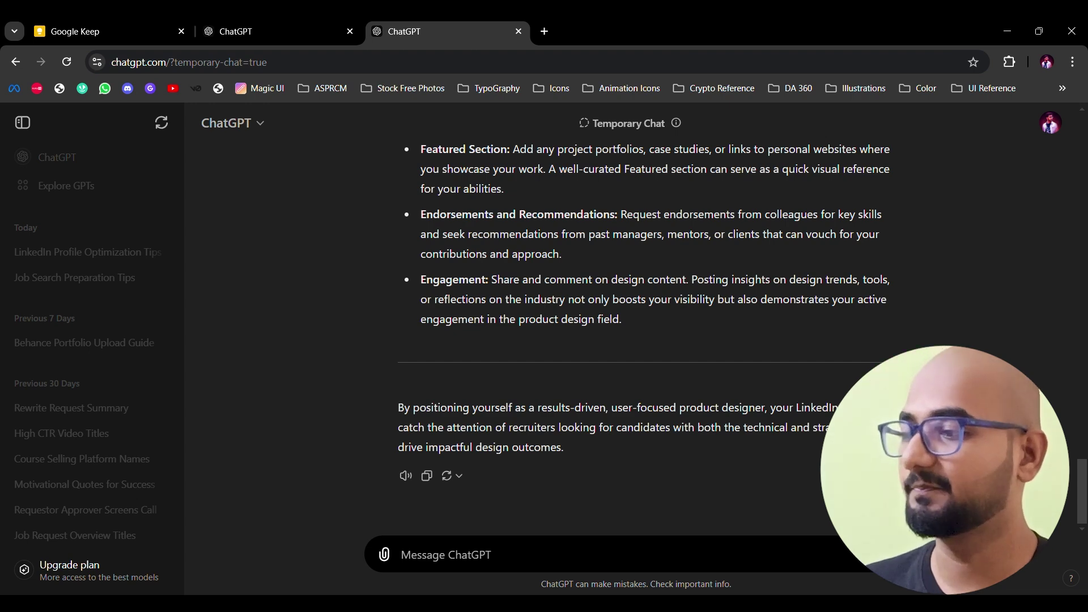
# - Ask ChatGPT how a product designer should structure their resume and highlight key projects
pyautogui.write("I'm a product designer looking to optimize my resume for the job market. Guide me on how to structure my resume, highlight key projects, and use impactful language to demonstrate my design skills and achievements")
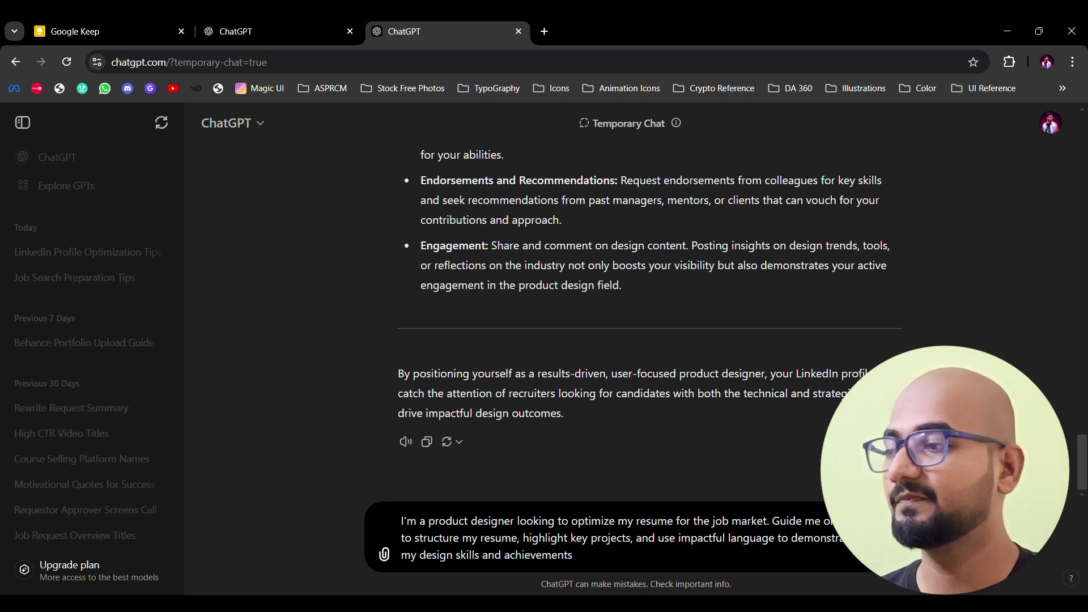
pyautogui.press('Return')
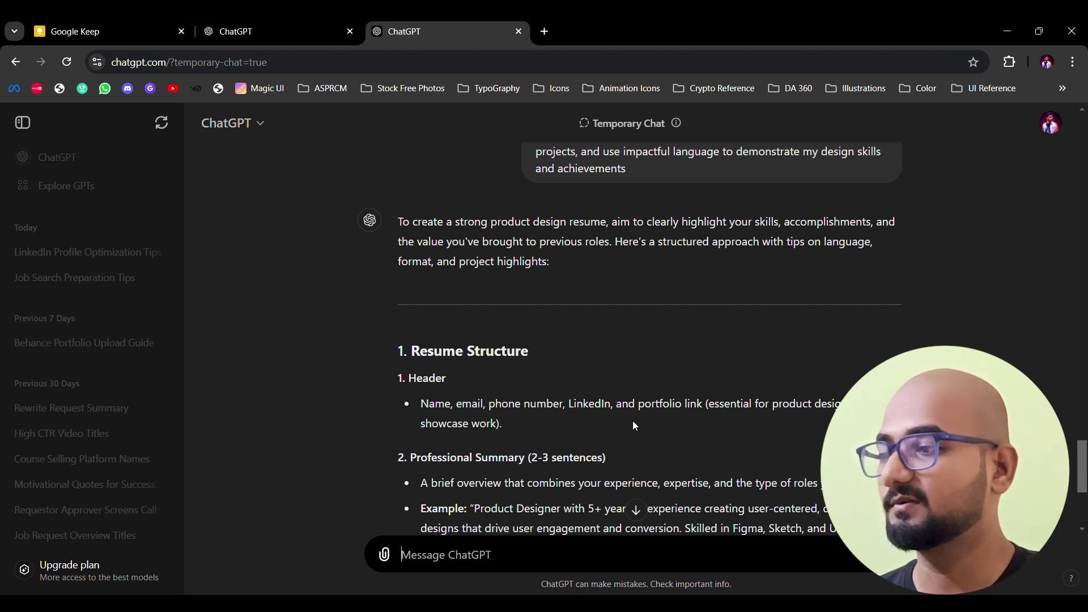
pyautogui.scroll(-3, 632, 420)
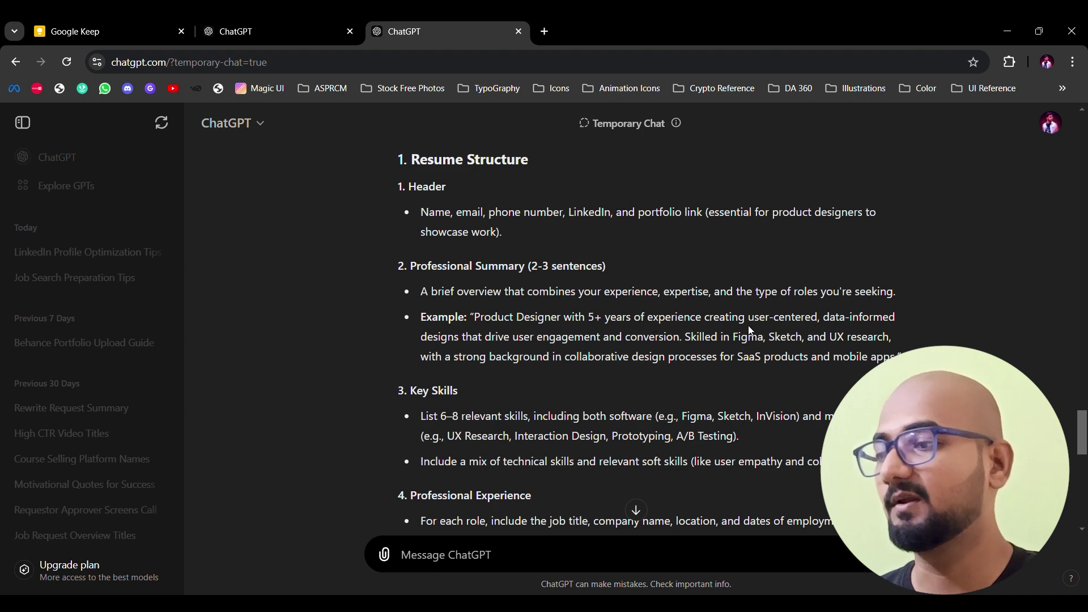
pyautogui.scroll(-2, 796, 331)
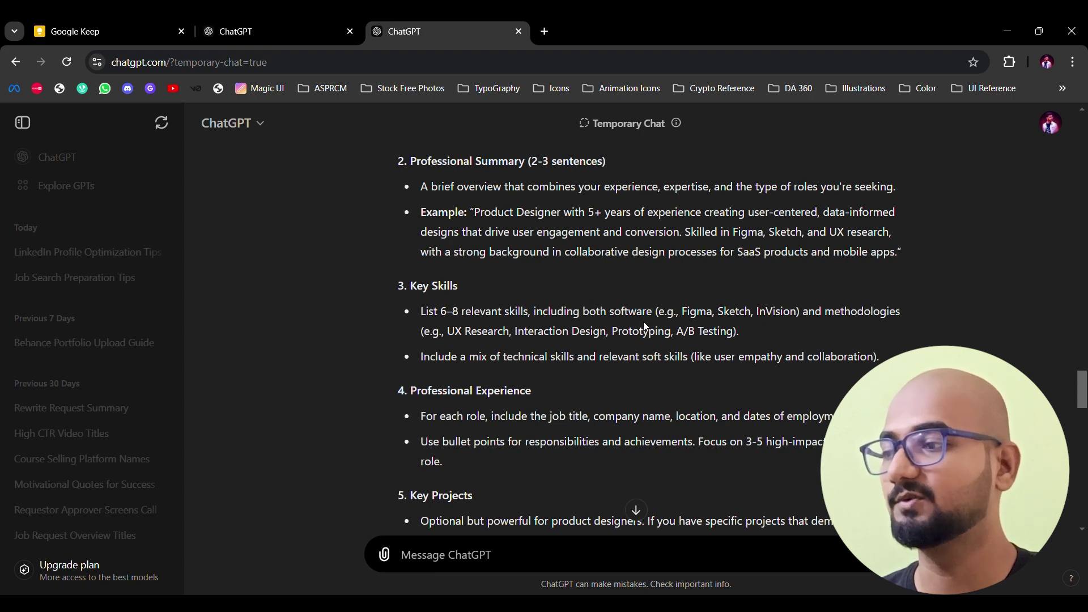
pyautogui.scroll(-3, 556, 288)
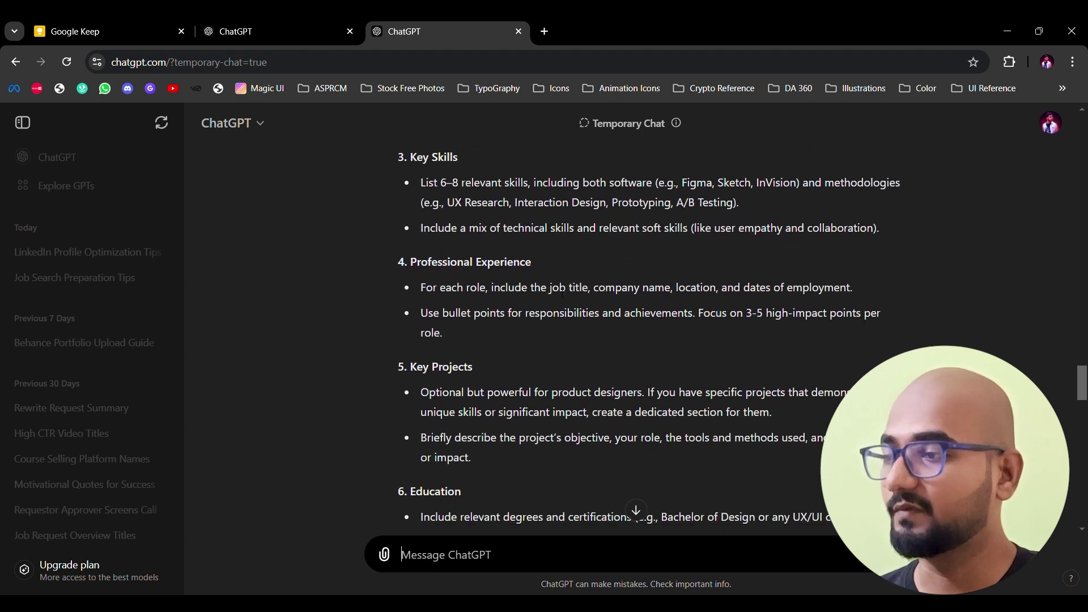
pyautogui.scroll(1, 459, 261)
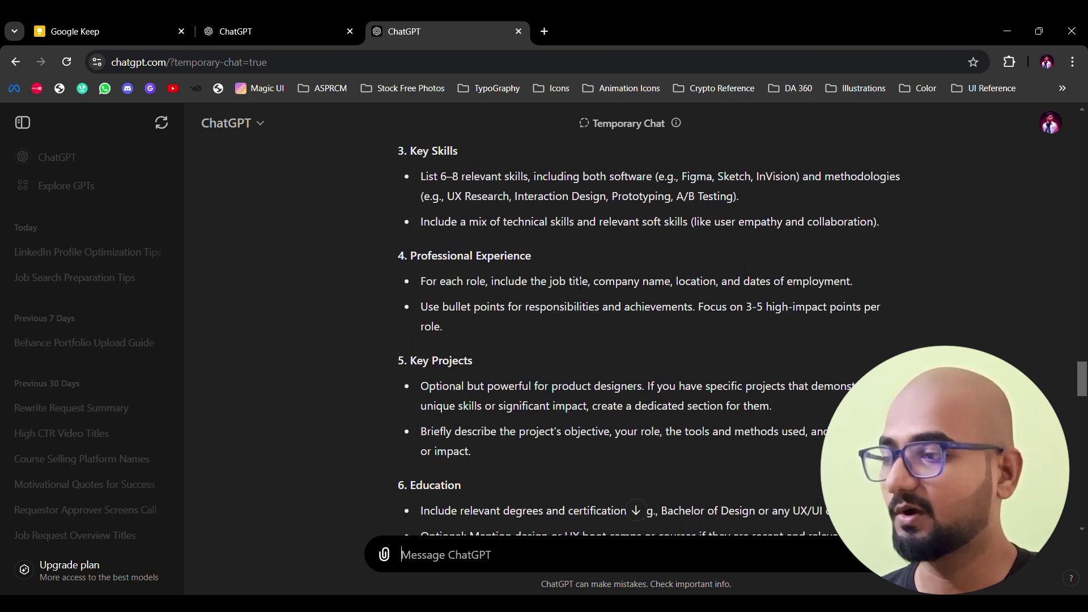
pyautogui.scroll(-1, 579, 281)
pyautogui.scroll(-2, 480, 306)
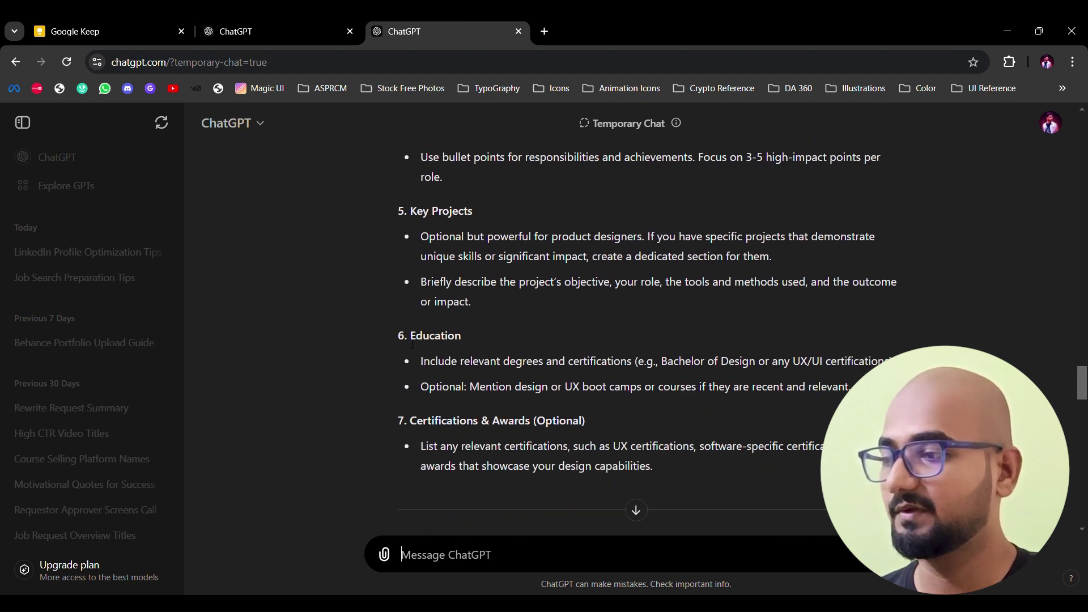
pyautogui.scroll(-3, 563, 432)
pyautogui.scroll(-3, 561, 427)
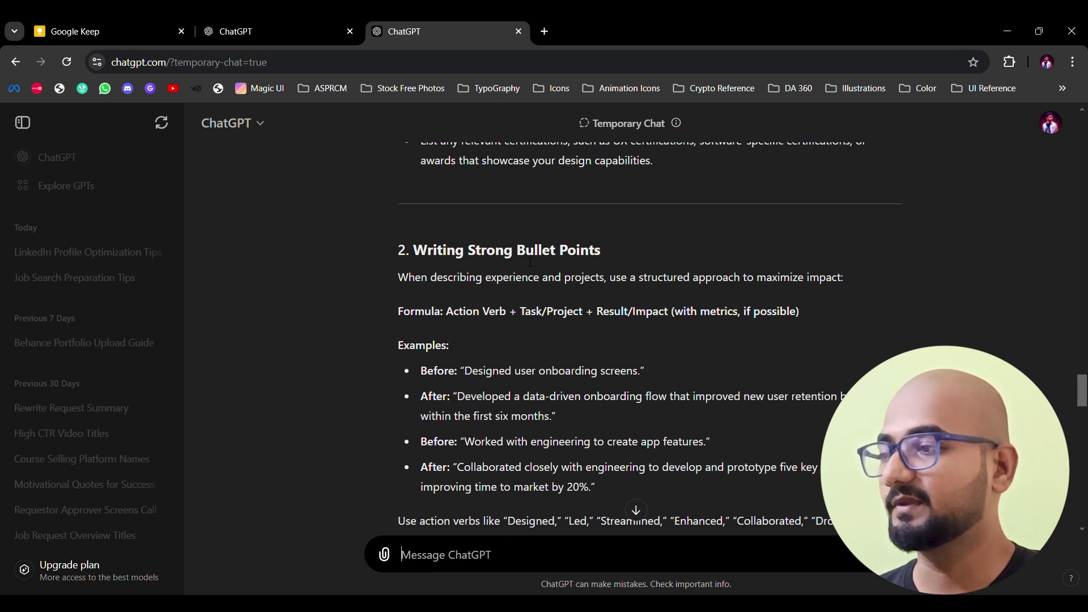
pyautogui.scroll(-2, 530, 262)
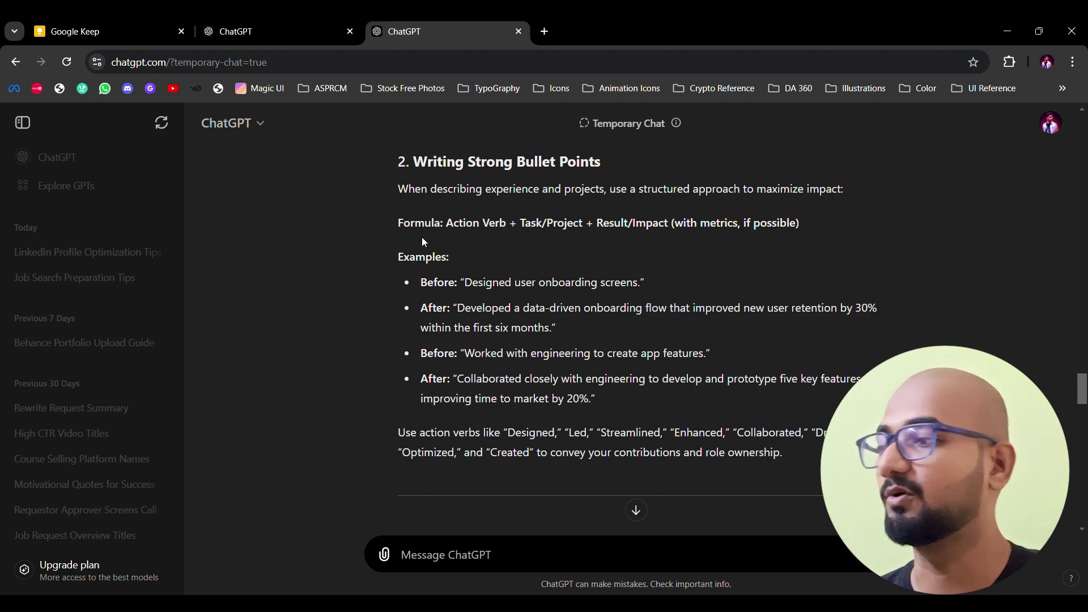
pyautogui.scroll(-5, 421, 237)
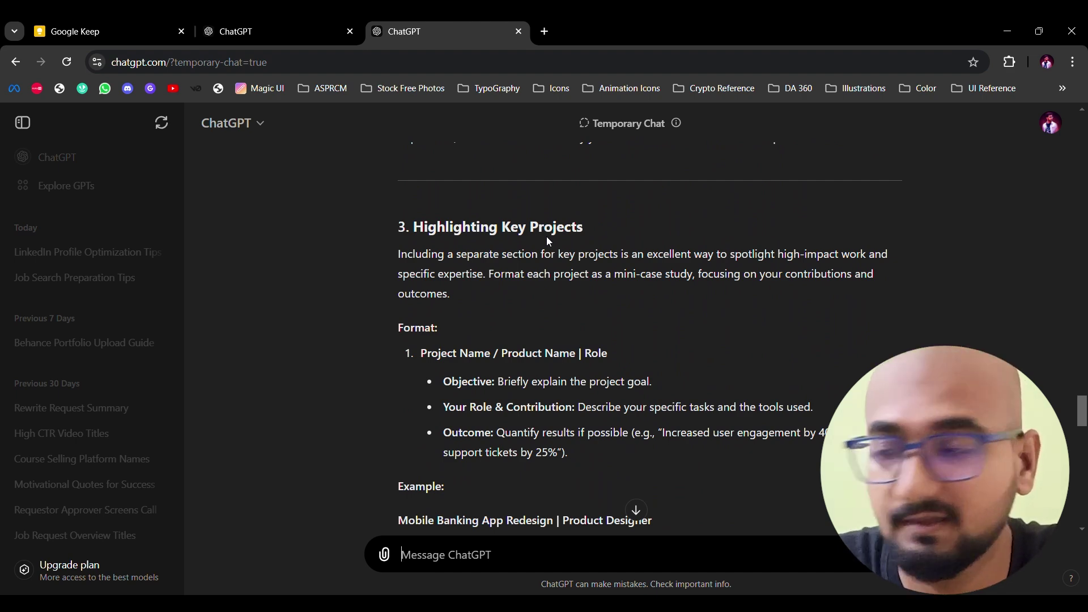
pyautogui.scroll(-2, 548, 239)
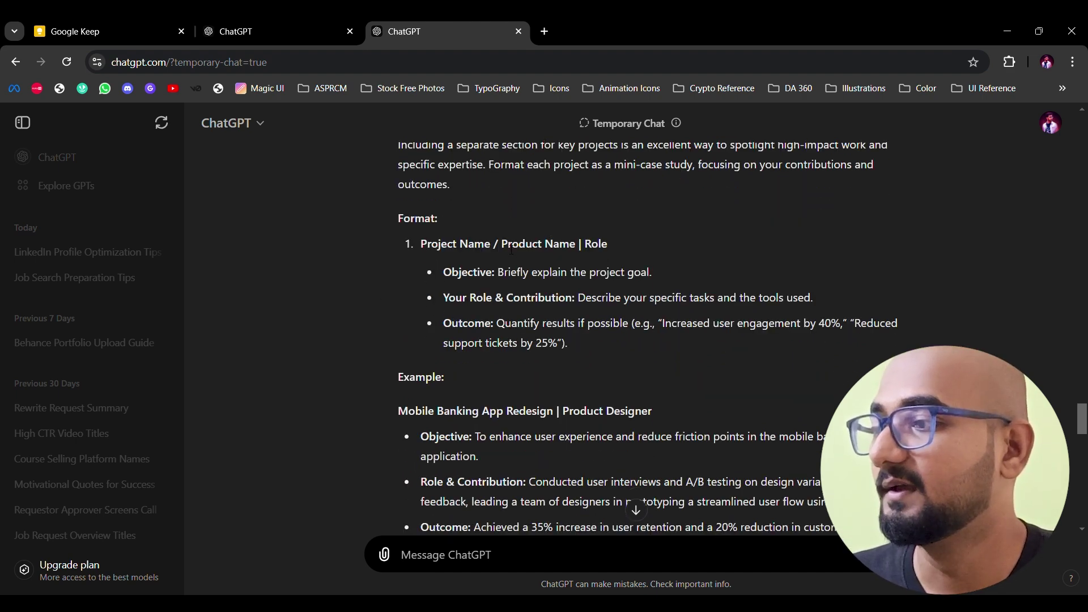
pyautogui.scroll(-1, 421, 287)
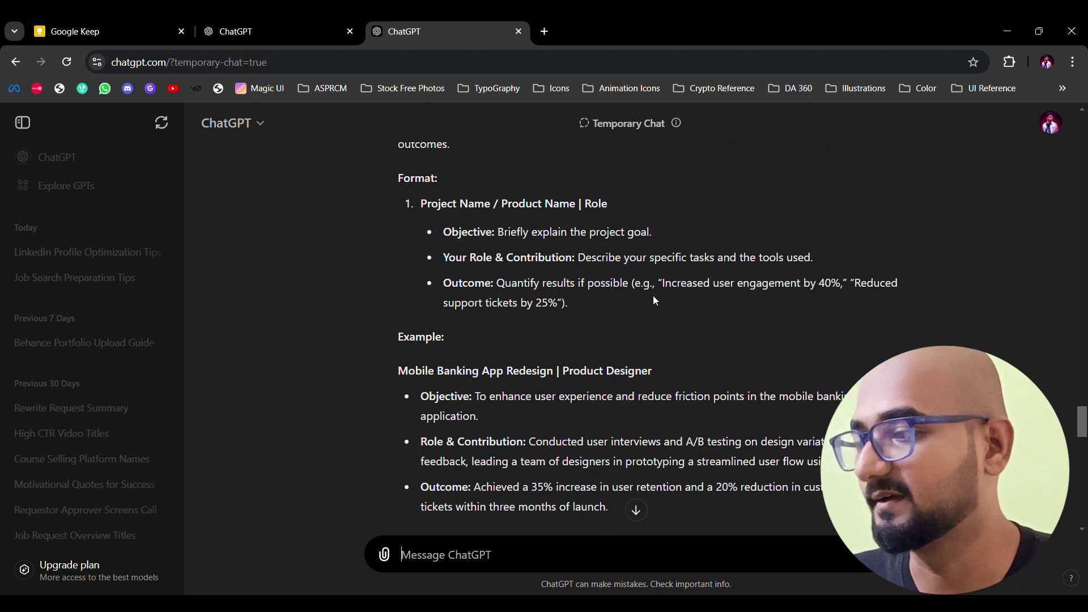
pyautogui.scroll(-2, 655, 300)
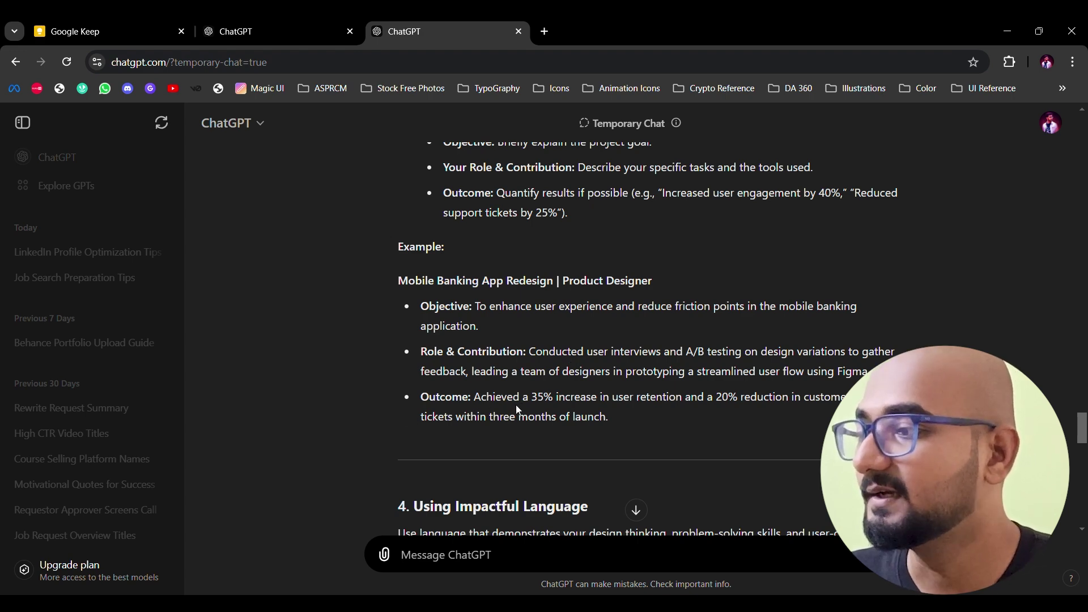
pyautogui.scroll(-5, 515, 405)
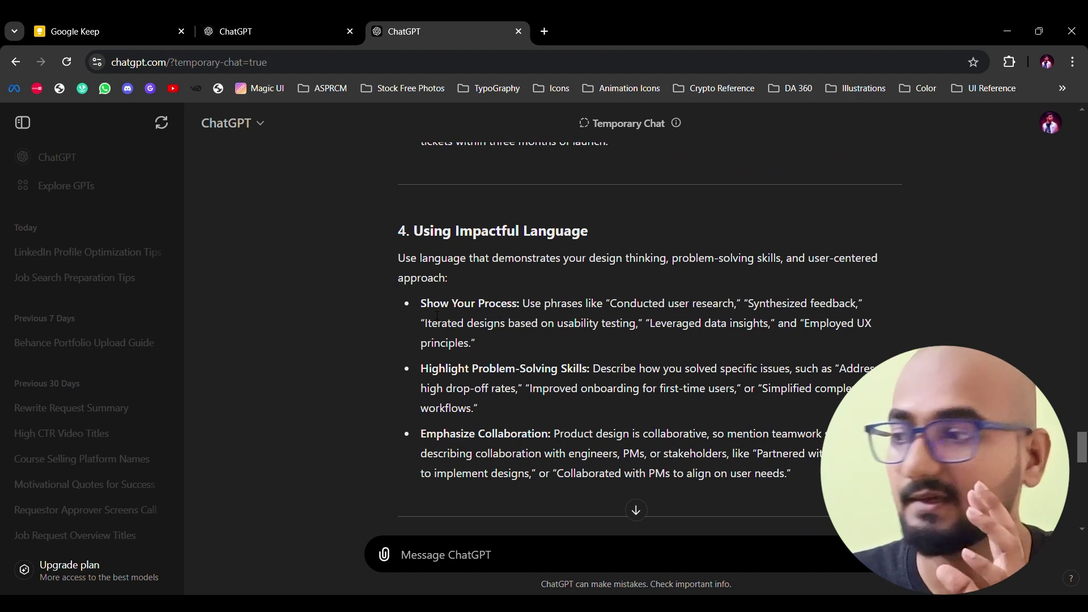
pyautogui.scroll(-5, 437, 316)
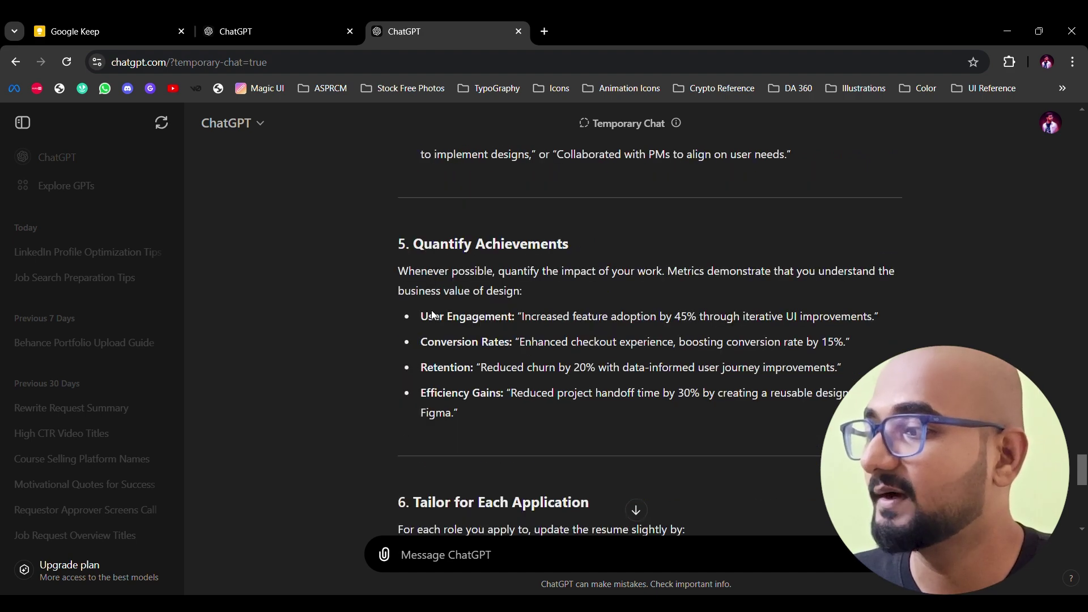
pyautogui.scroll(-1, 421, 223)
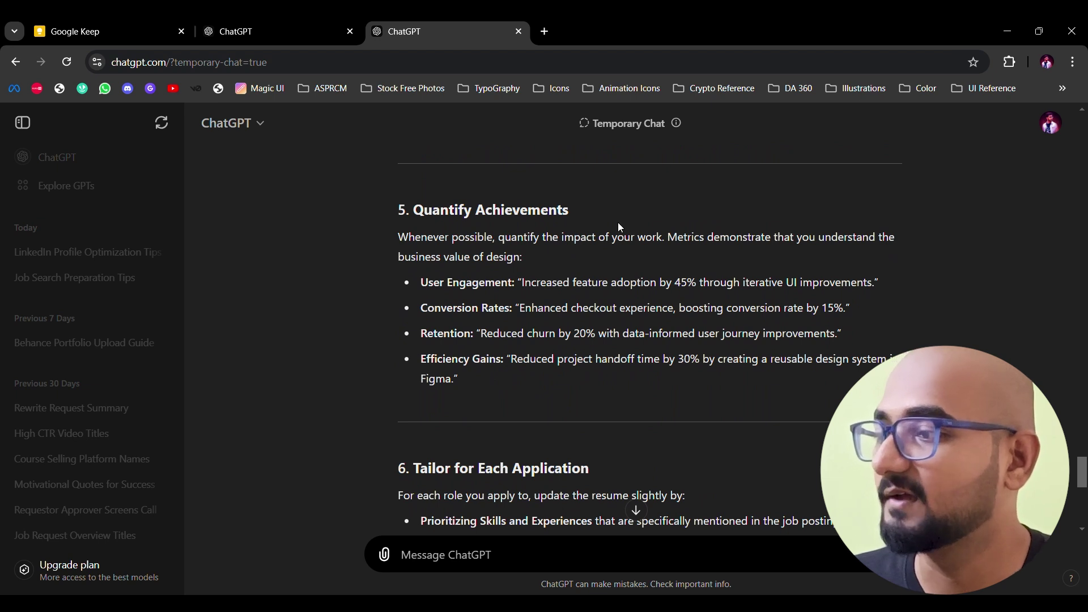
pyautogui.scroll(-1, 612, 238)
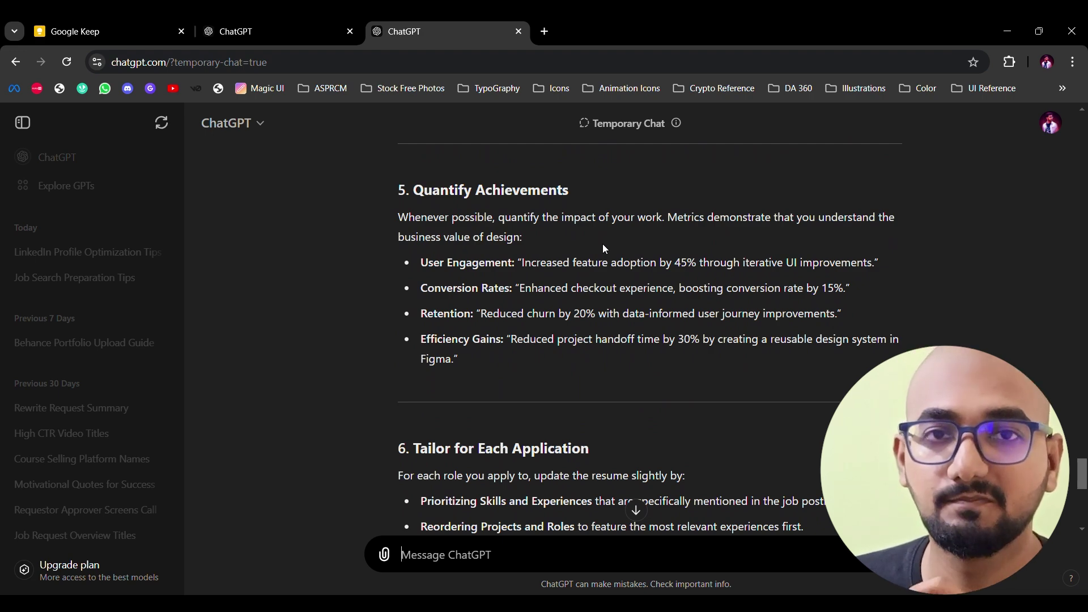
pyautogui.scroll(-4, 604, 248)
pyautogui.scroll(-3, 606, 249)
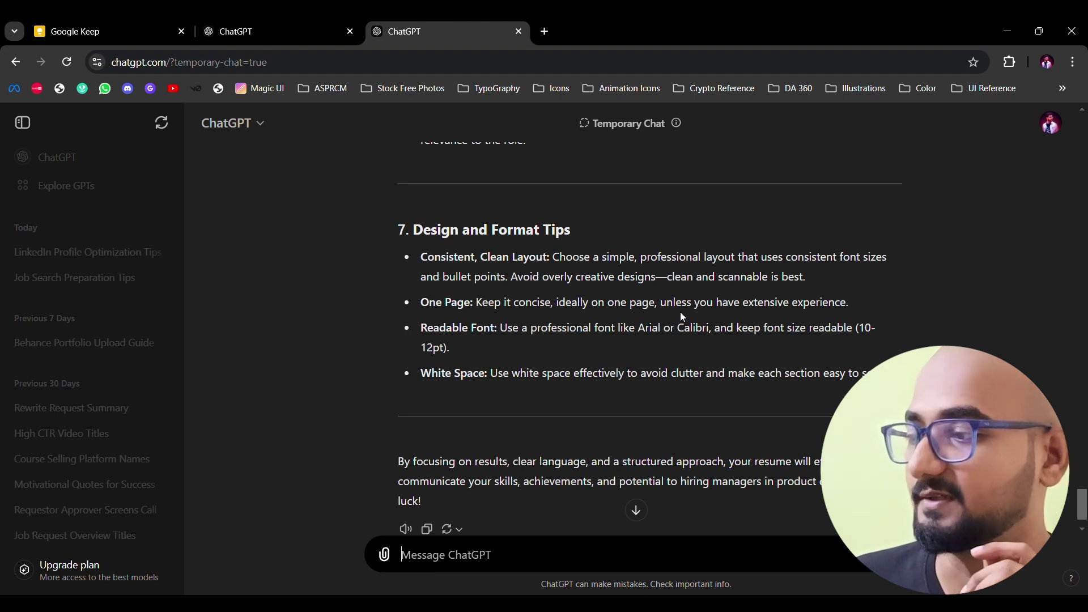
pyautogui.scroll(-2, 683, 317)
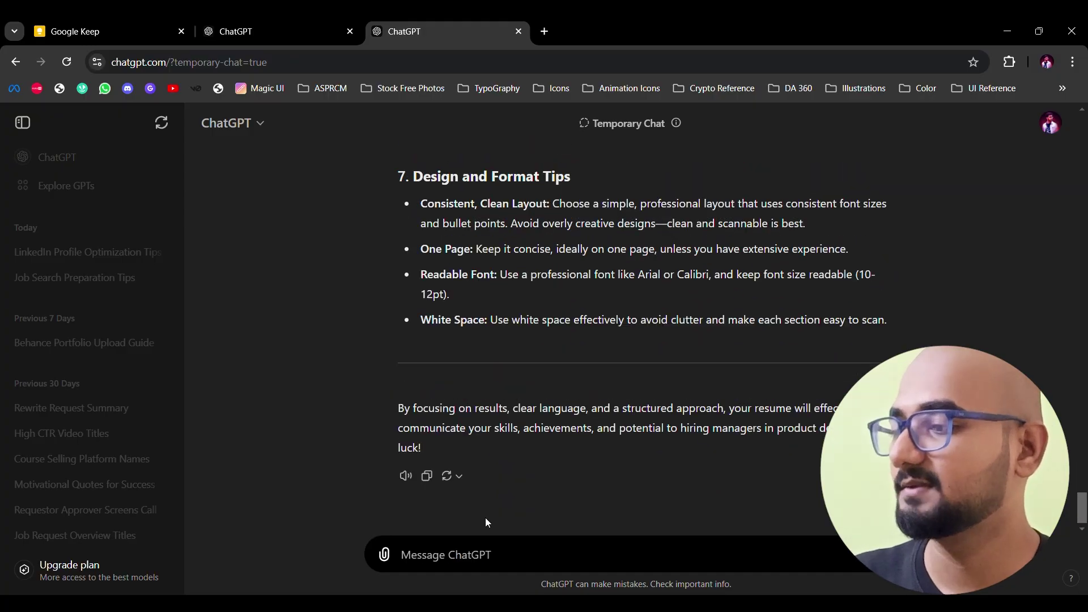
# - Request a recruiter email expressing interest in a product design role and asking about next steps
pyautogui.write('Help me draft a professional email to a potential employer or recruiter for a product design role. The email should express my interest, mention my skills, and politely request further steps in the hiring process')
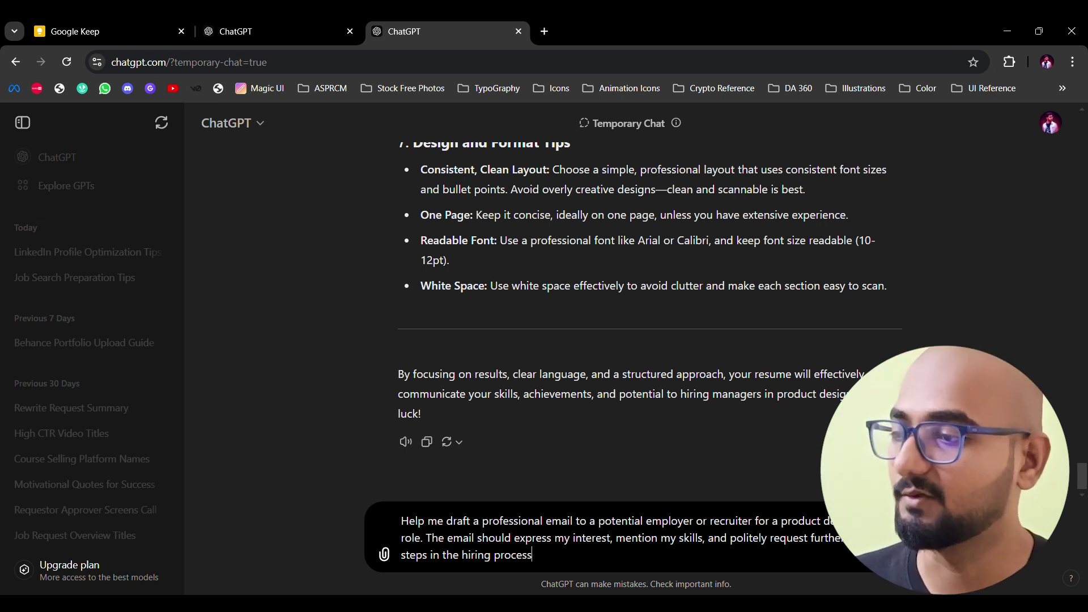
pyautogui.press('Return')
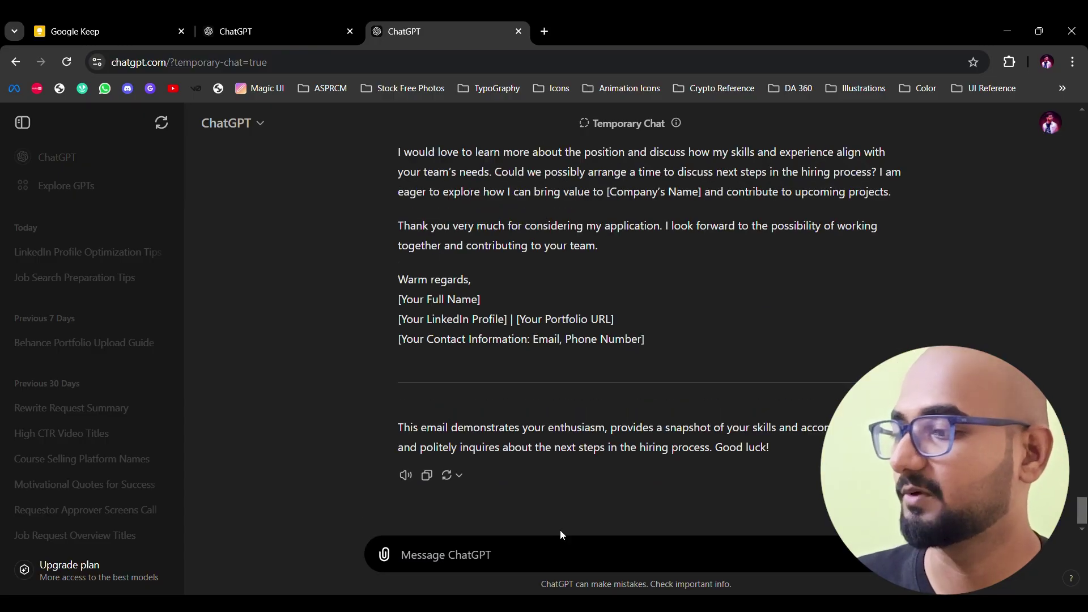
# - Request a LinkedIn connection message to a senior product designer, then follow up with 'Give only 200 letters'
pyautogui.hotkey('ctrl', 'v')
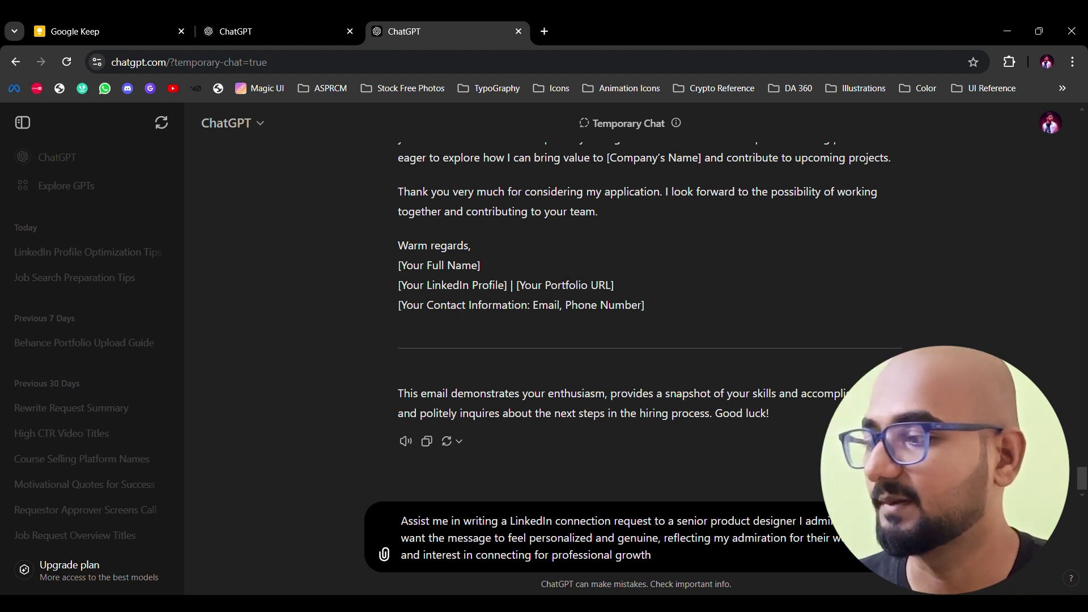
pyautogui.press('Return')
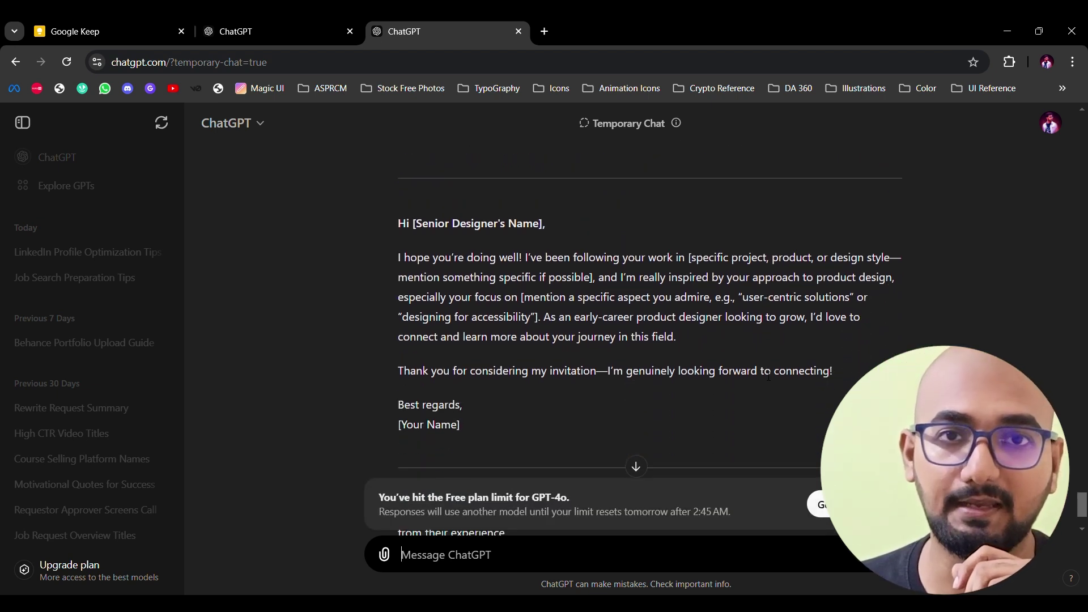
pyautogui.write('Give only 00')
pyautogui.press('BackSpace')
pyautogui.press('BackSpace')
pyautogui.write('200 letters')
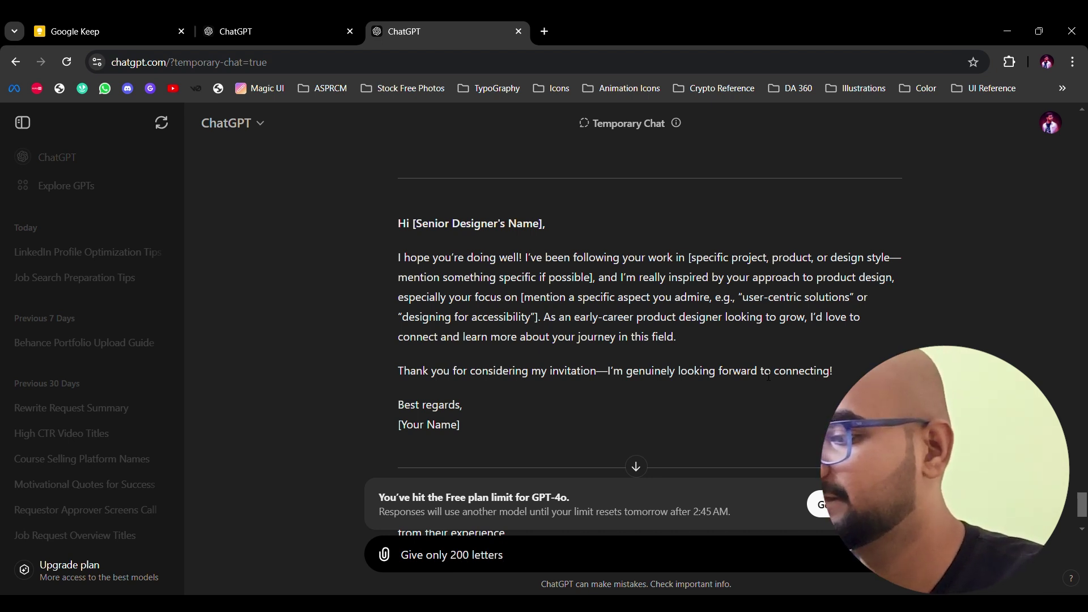
pyautogui.press('Return')
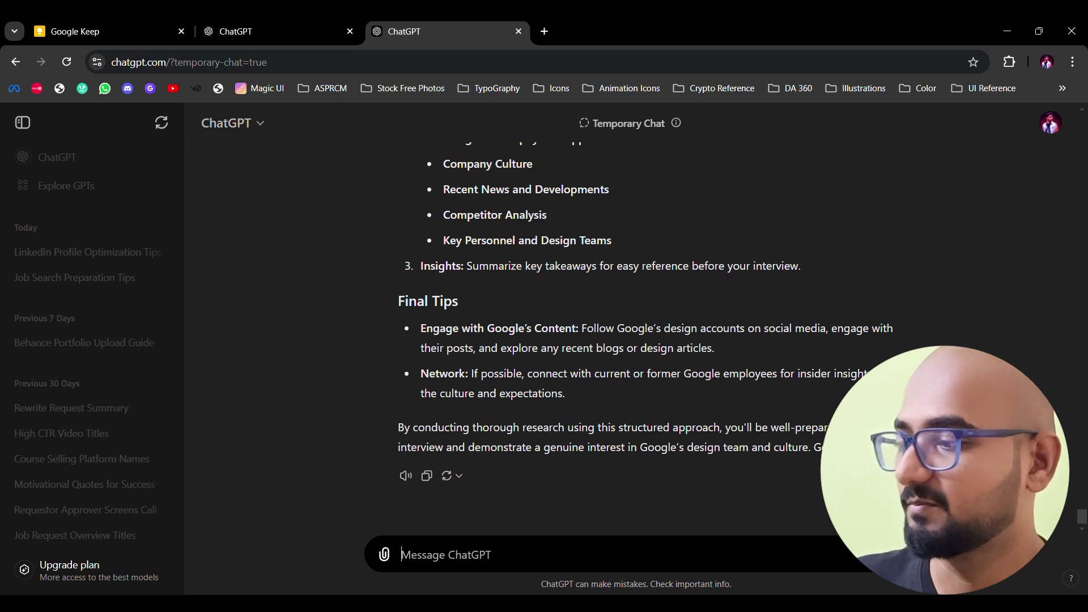
# - Ask ChatGPT how to research Google before a product design job interview
pyautogui.write('Research a company (google) effectively for a  product design job interview.')
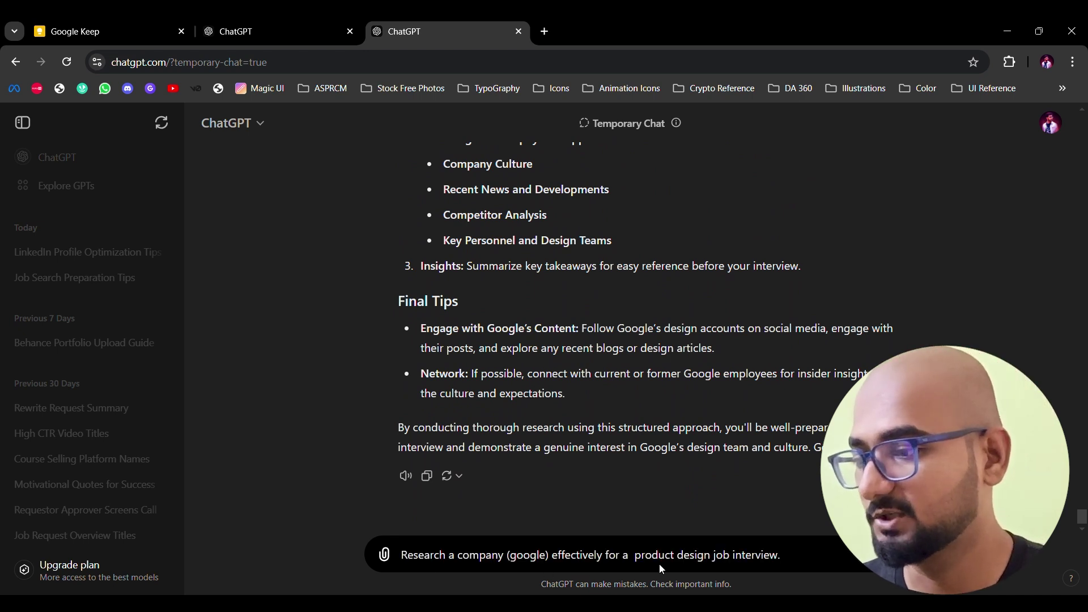
pyautogui.press('Return')
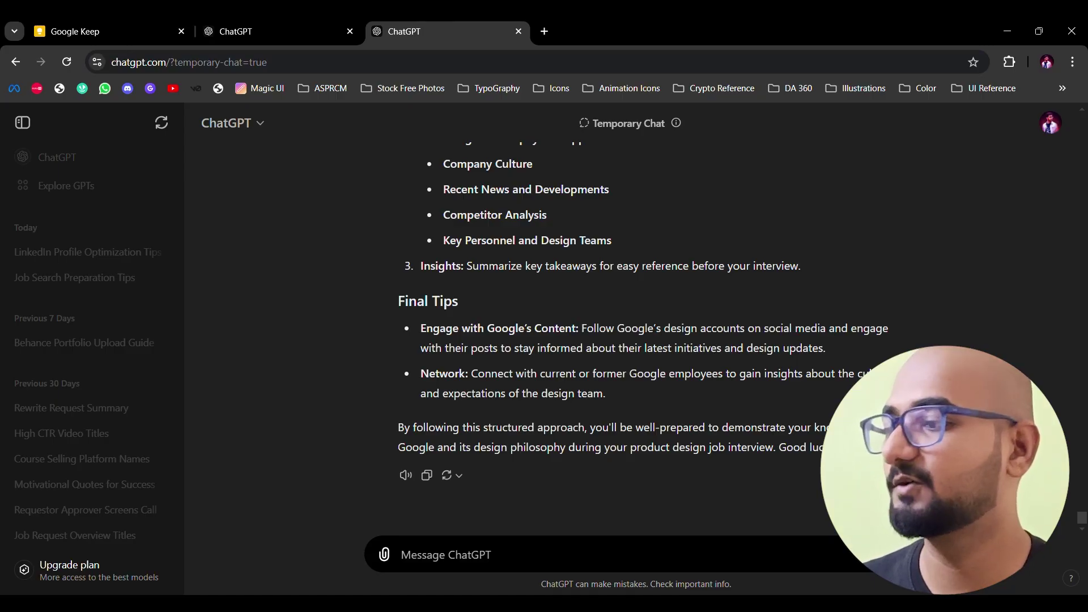
# - Request common behavioral and design-specific product designer interview questions with answering tips, and read the reply
pyautogui.write('Help me prepare for a product designer job interview by providing a list of commonly asked questions and how to answer them effectively. Focus on behavioral and design-specific questions to show my skills and personality')
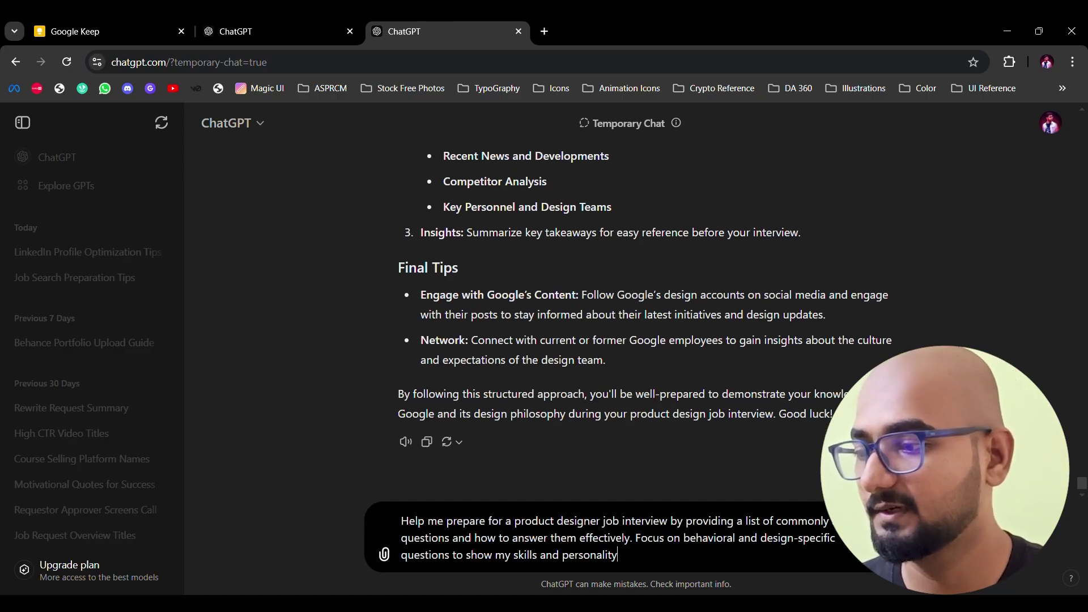
pyautogui.press('Return')
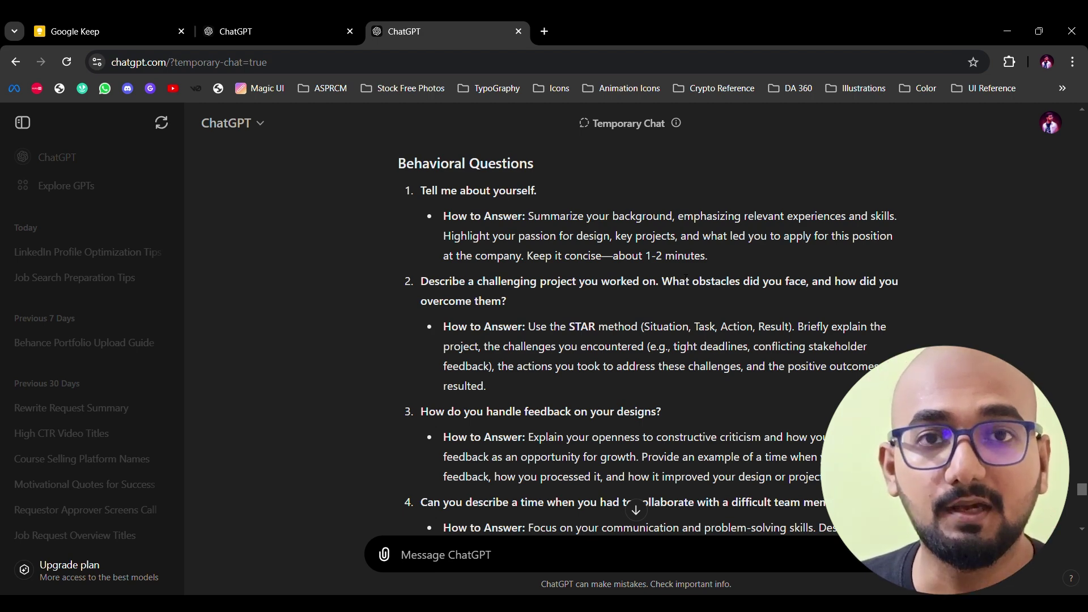
pyautogui.scroll(-6, 683, 278)
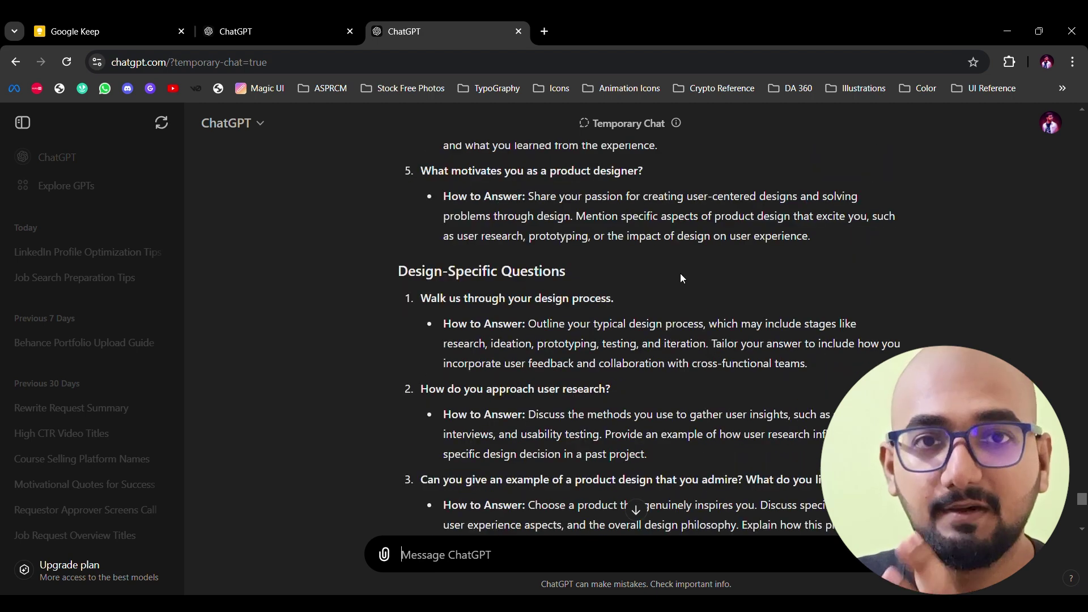